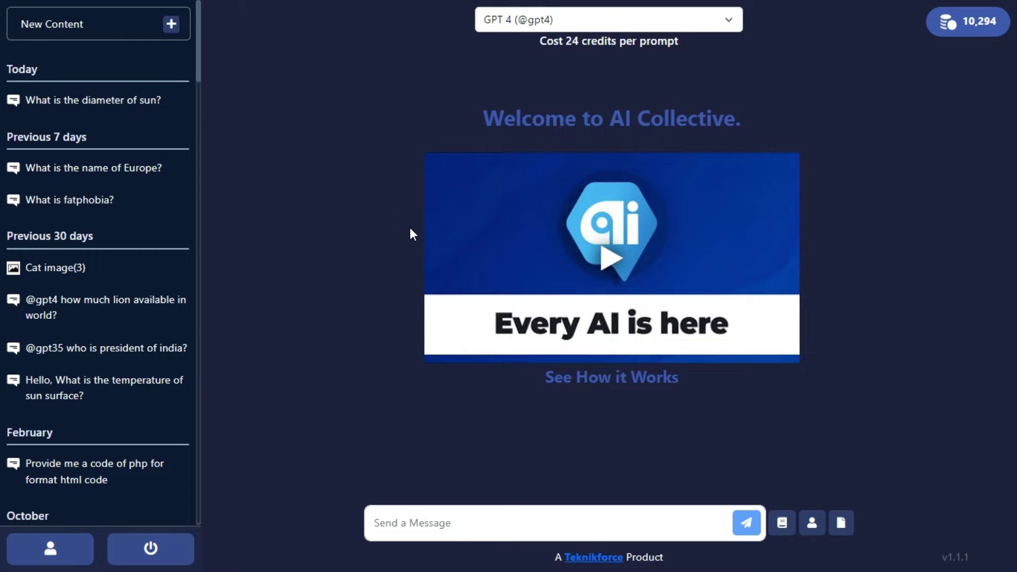
# Step: Start a new image conversation from the New Content options
pyautogui.click(111, 24)
pyautogui.click(110, 30)
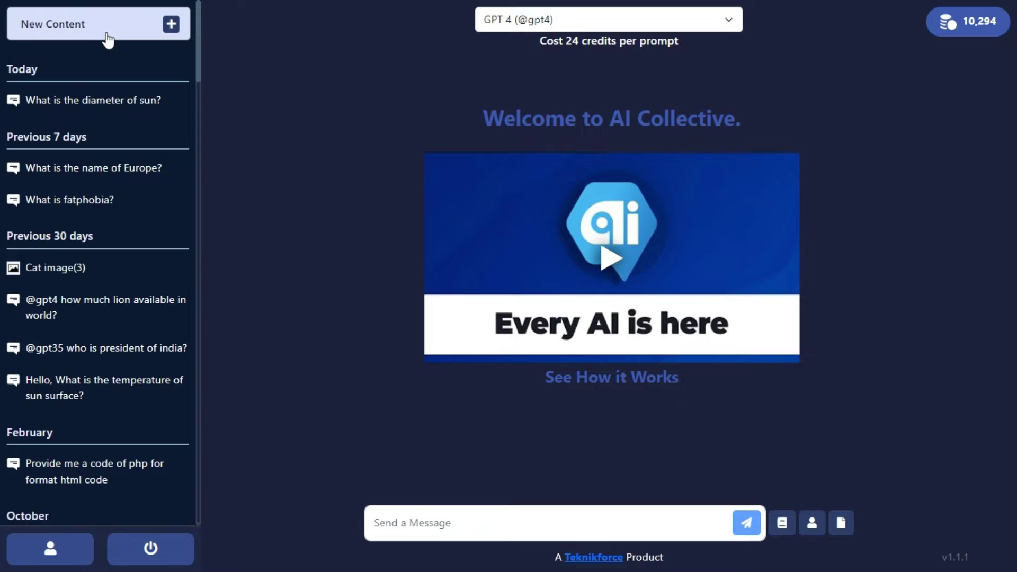
pyautogui.click(107, 32)
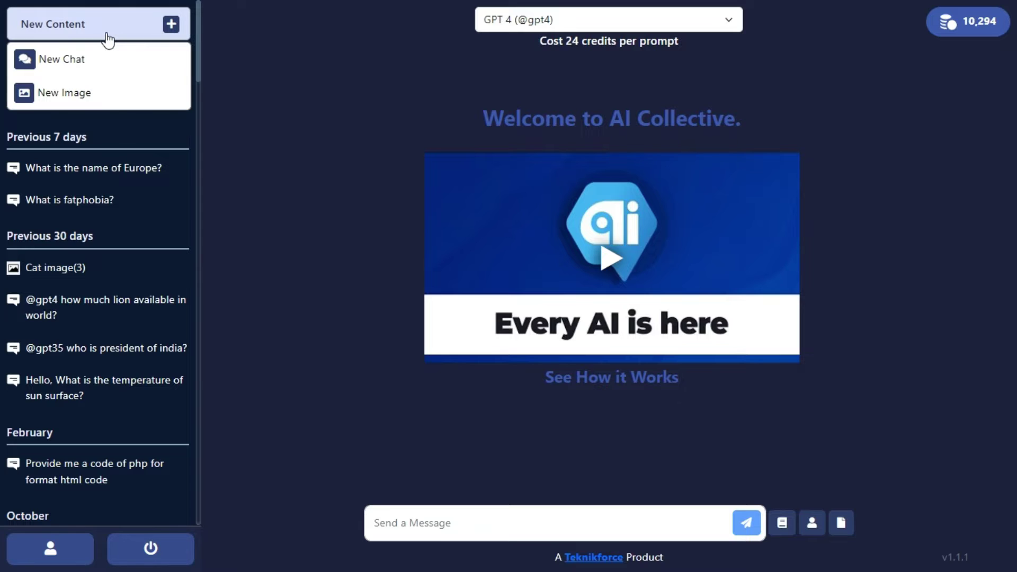
pyautogui.click(99, 94)
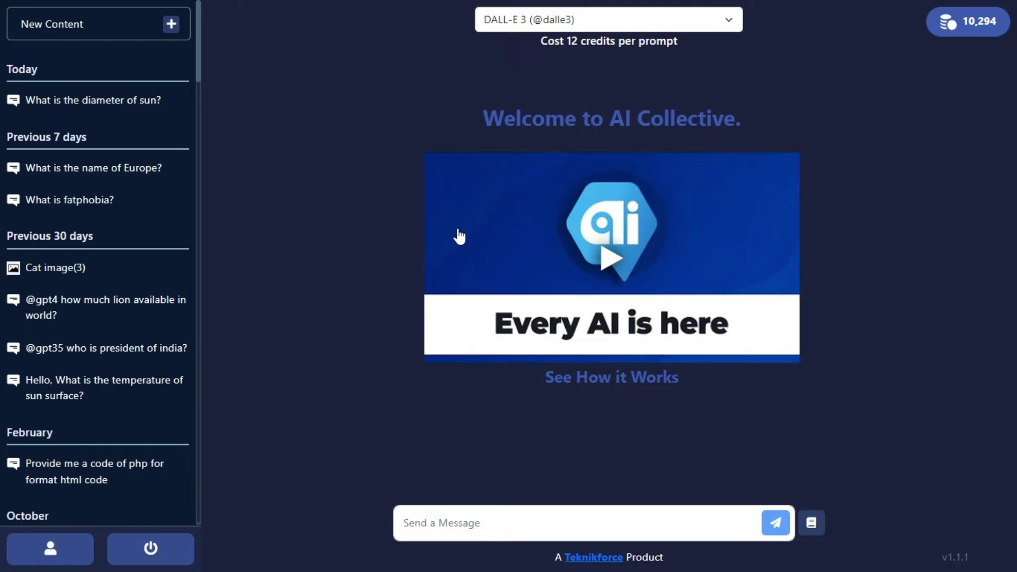
# Step: Try DALL-E 2 and Stable Diffusion 1.5, then settle on DALL-E 3 as the image model
pyautogui.click(500, 23)
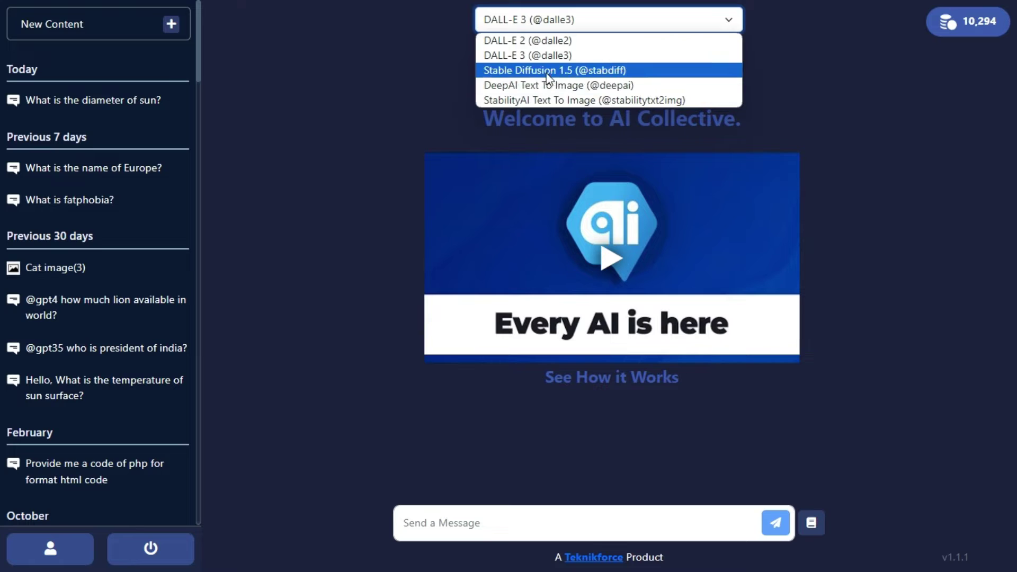
pyautogui.click(441, 82)
pyautogui.click(543, 24)
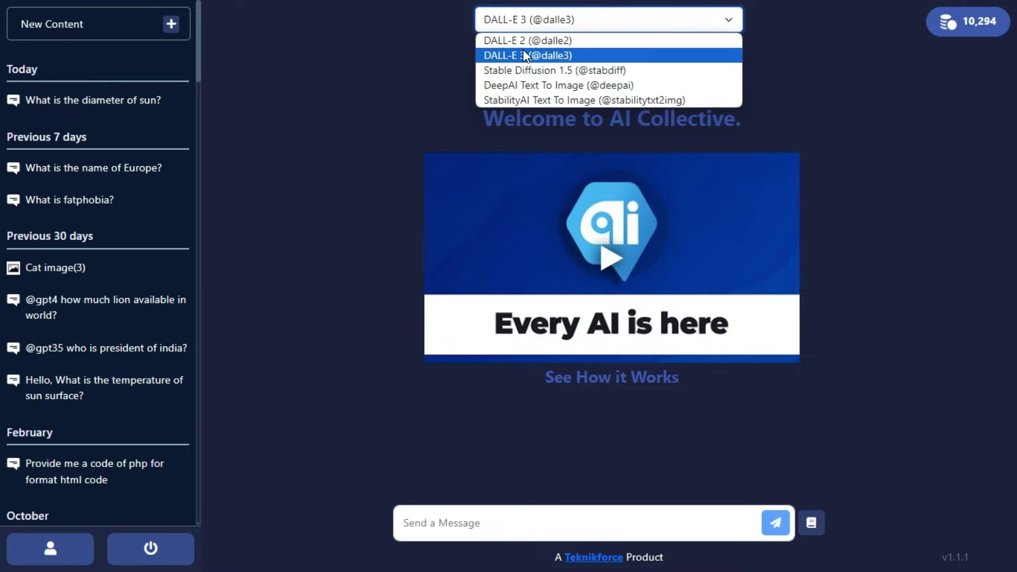
pyautogui.click(525, 40)
pyautogui.click(525, 22)
pyautogui.click(525, 54)
pyautogui.click(525, 25)
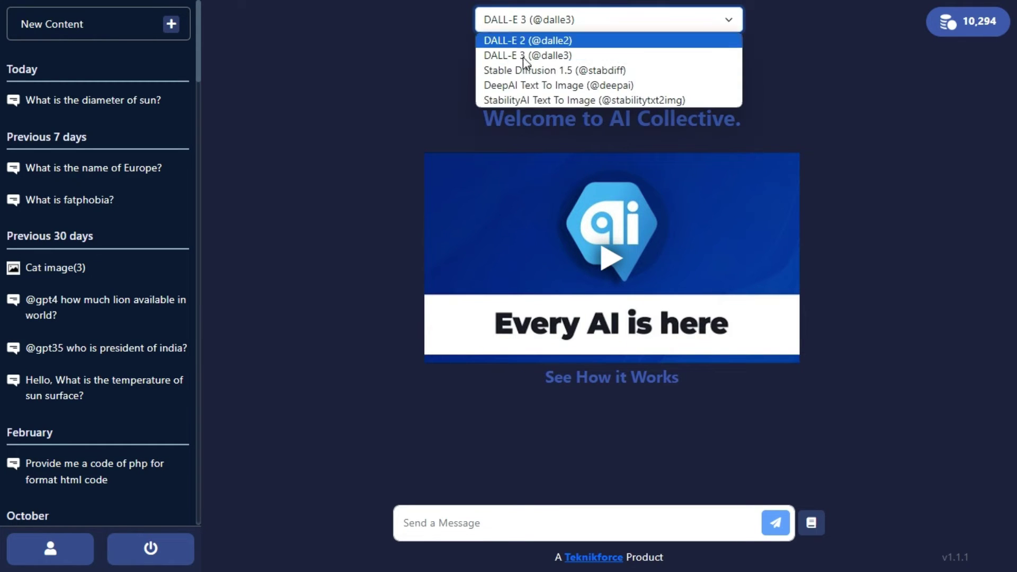
pyautogui.click(541, 70)
pyautogui.click(524, 22)
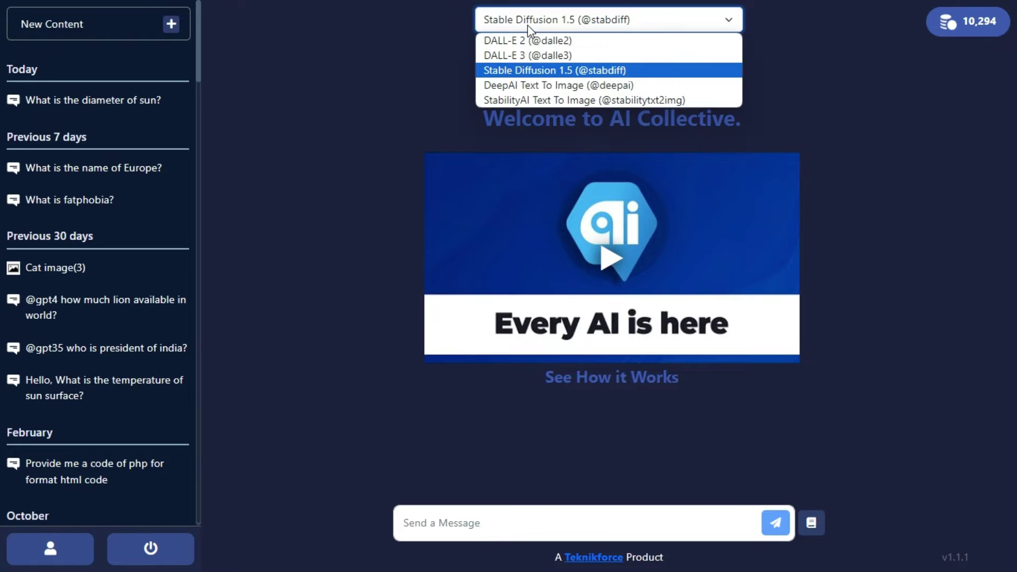
pyautogui.click(529, 56)
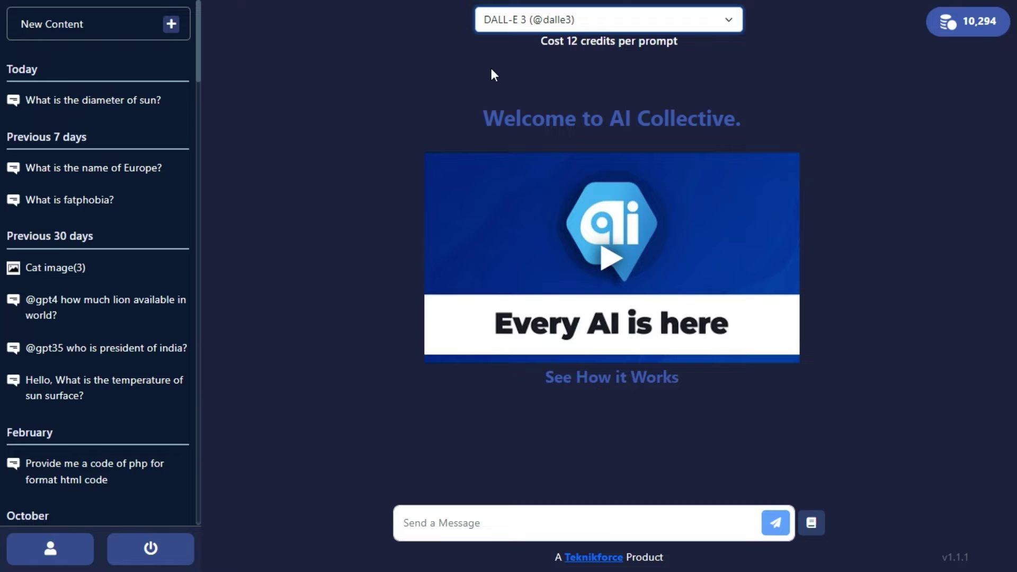
# Step: Send the prompt 'create an image of flying car' to DALL-E 3 and review the prompt text
pyautogui.click(444, 522)
pyautogui.write('create an image of flying car')
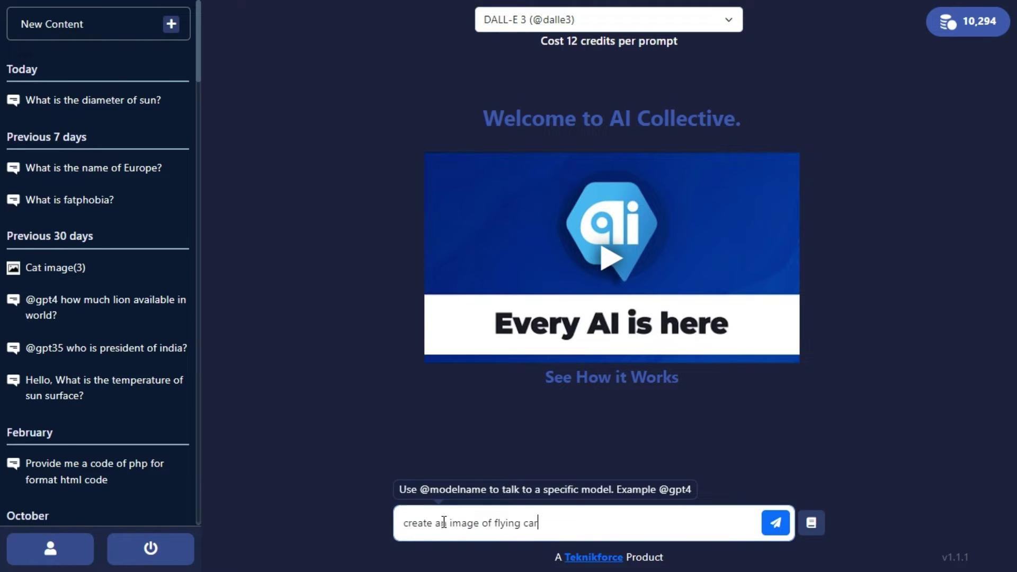
pyautogui.click(775, 523)
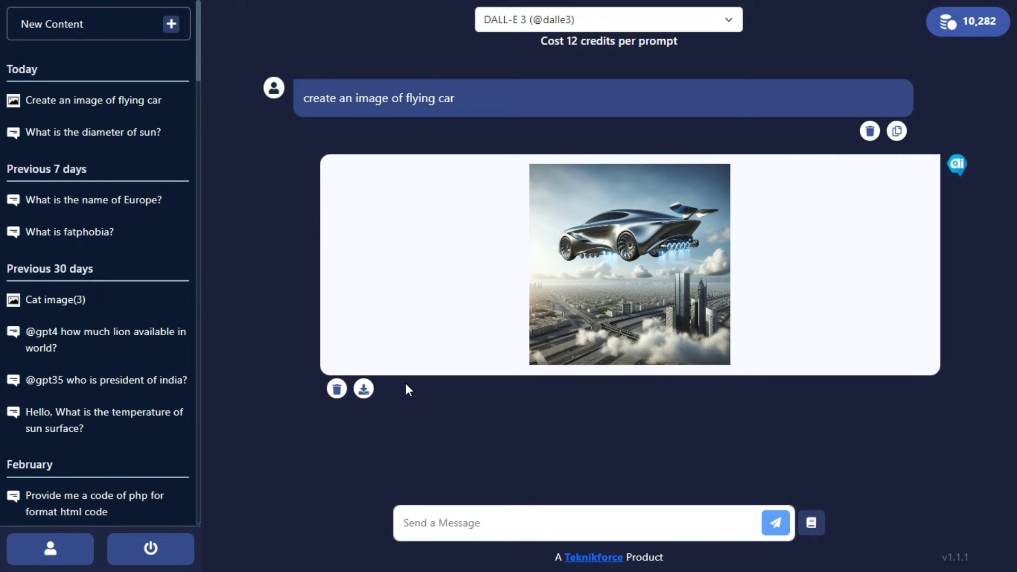
pyautogui.moveTo(473, 97); pyautogui.dragTo(366, 99)
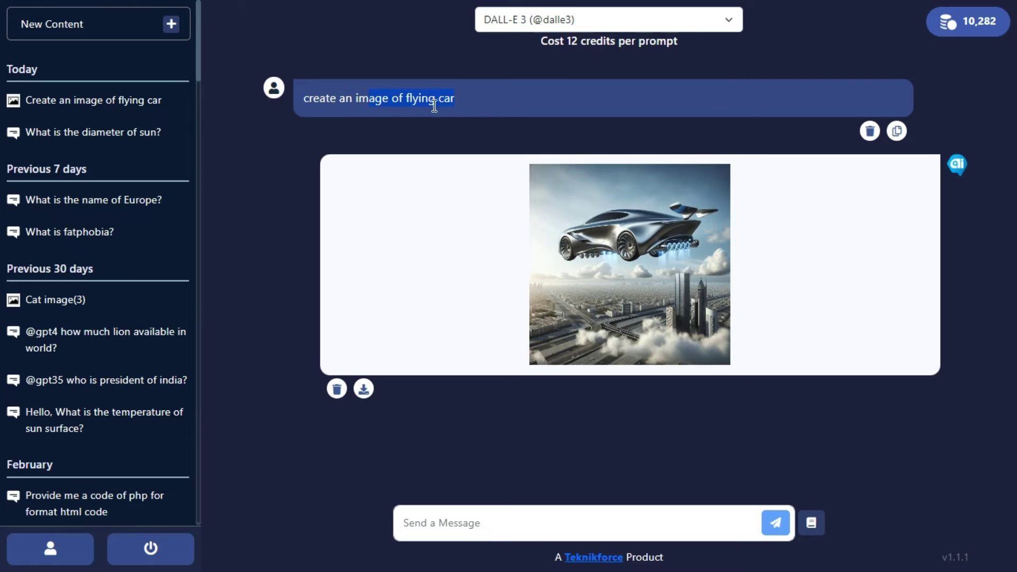
pyautogui.moveTo(434, 106); pyautogui.dragTo(476, 104)
pyautogui.click(522, 514)
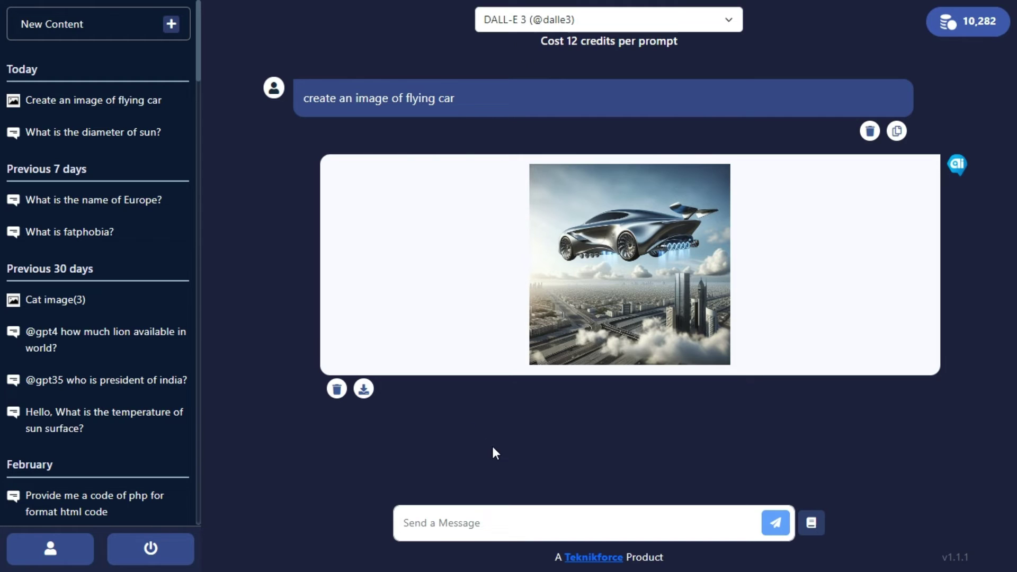
# Step: Open the Prompt Library from the book icon and start a new prompt with + Add Prompt
pyautogui.click(813, 523)
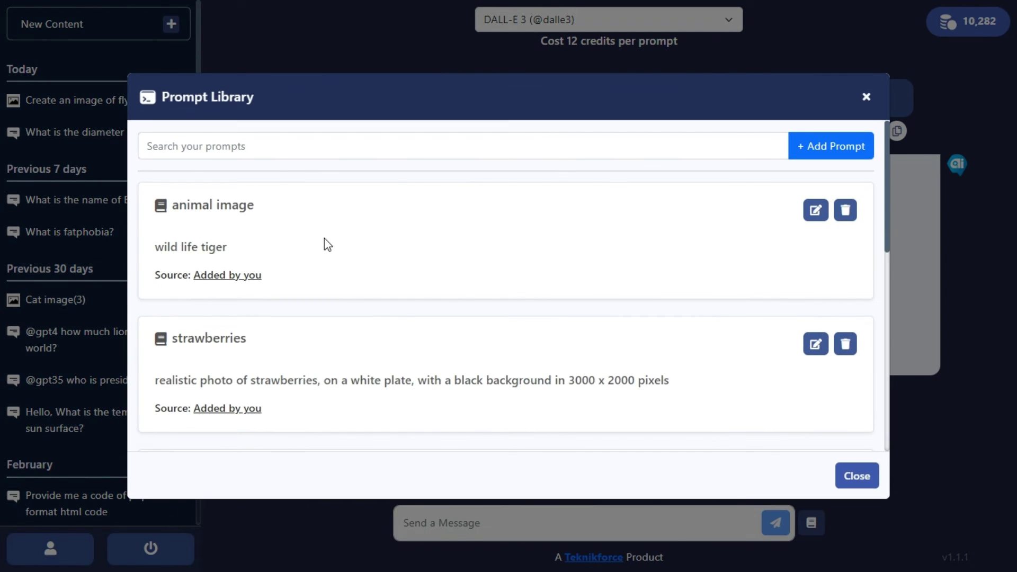
pyautogui.scroll(-2, 323, 239)
pyautogui.scroll(-3, 323, 239)
pyautogui.scroll(3, 411, 282)
pyautogui.scroll(2, 412, 287)
pyautogui.click(839, 146)
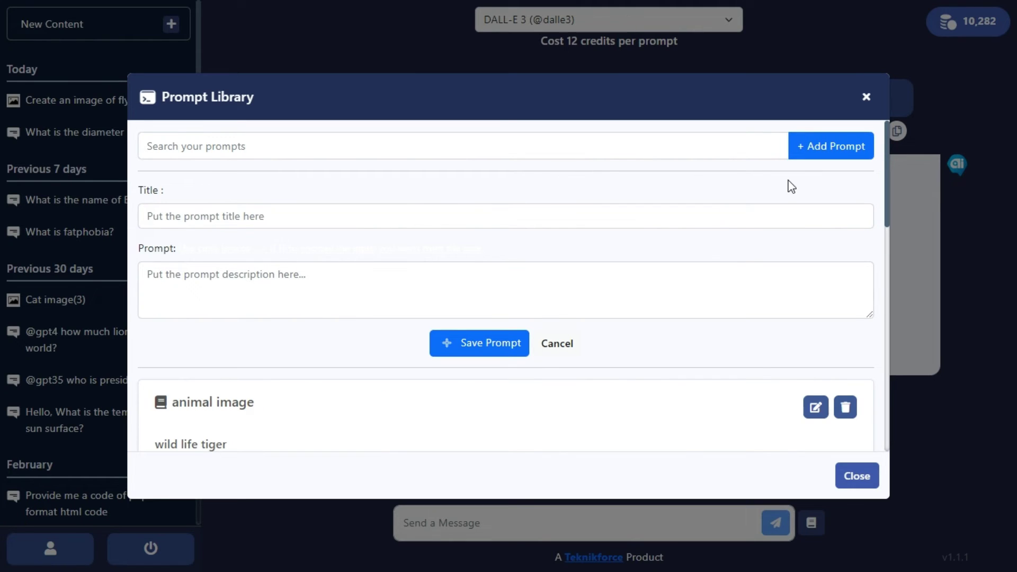
# Step: Enter the title 'my image' and prompt text 'a image of tiger', then save it
pyautogui.click(805, 150)
pyautogui.click(262, 214)
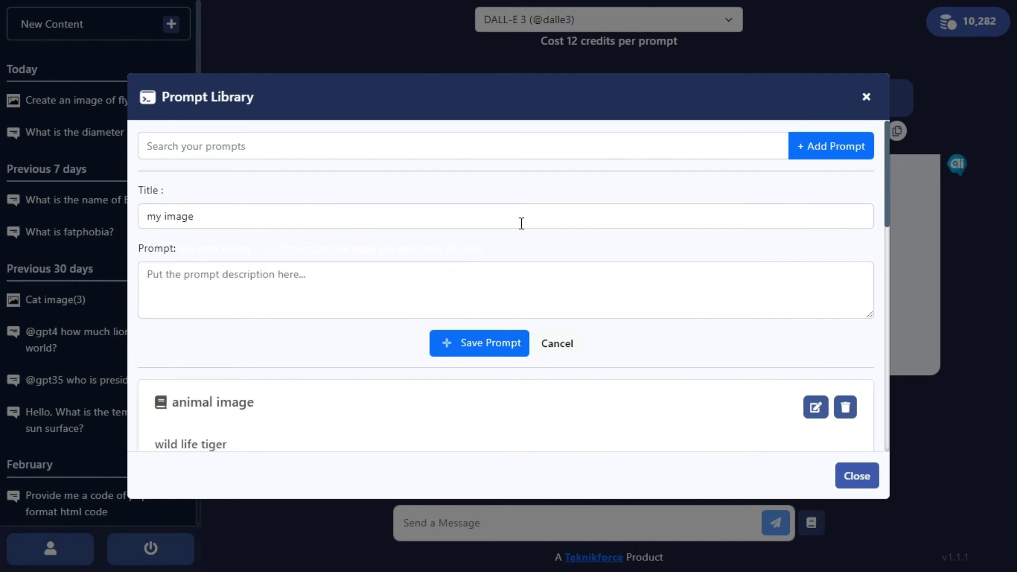
pyautogui.click(171, 272)
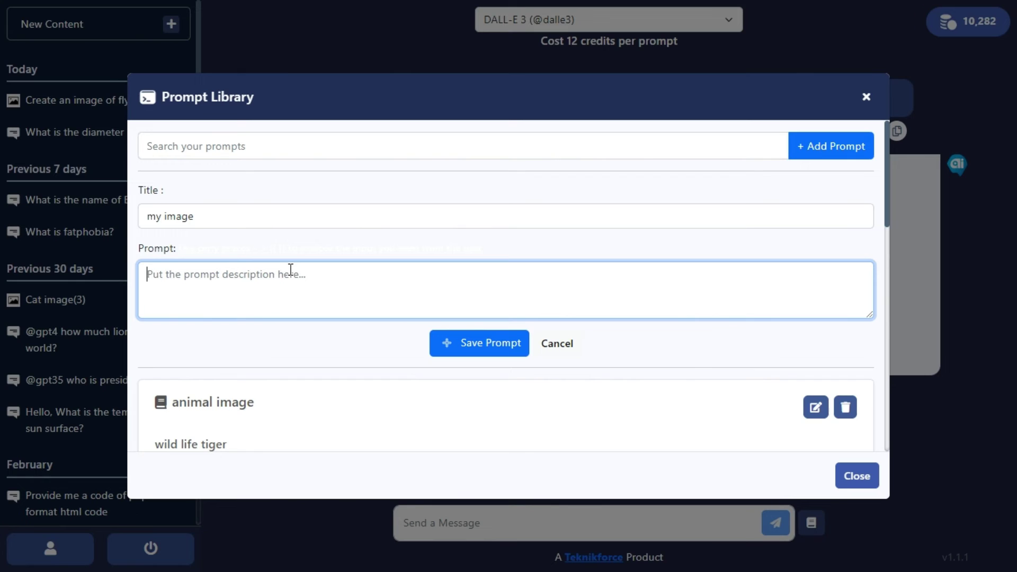
pyautogui.write('a image ')
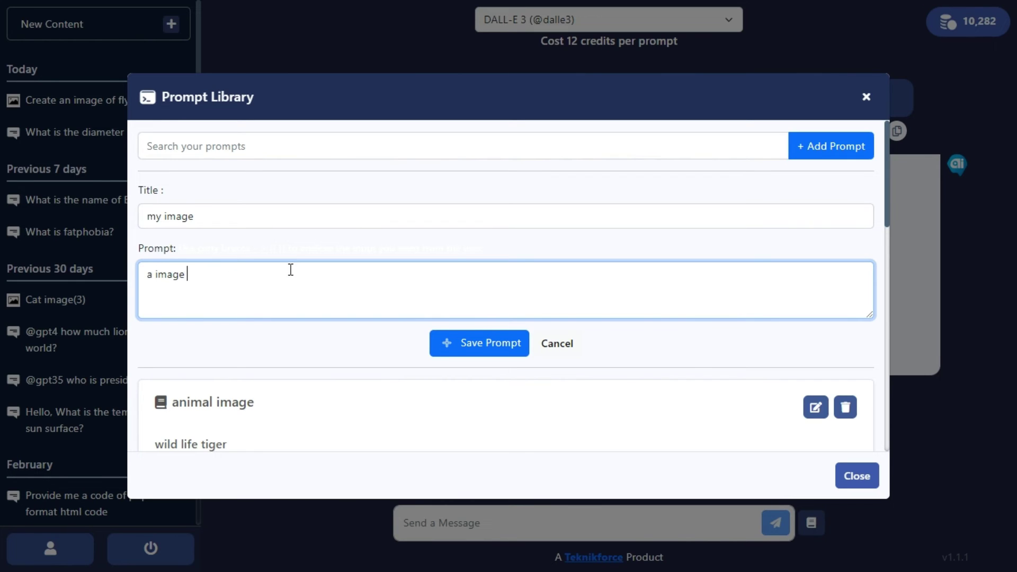
pyautogui.write('of ')
pyautogui.write('tiger')
pyautogui.click(466, 348)
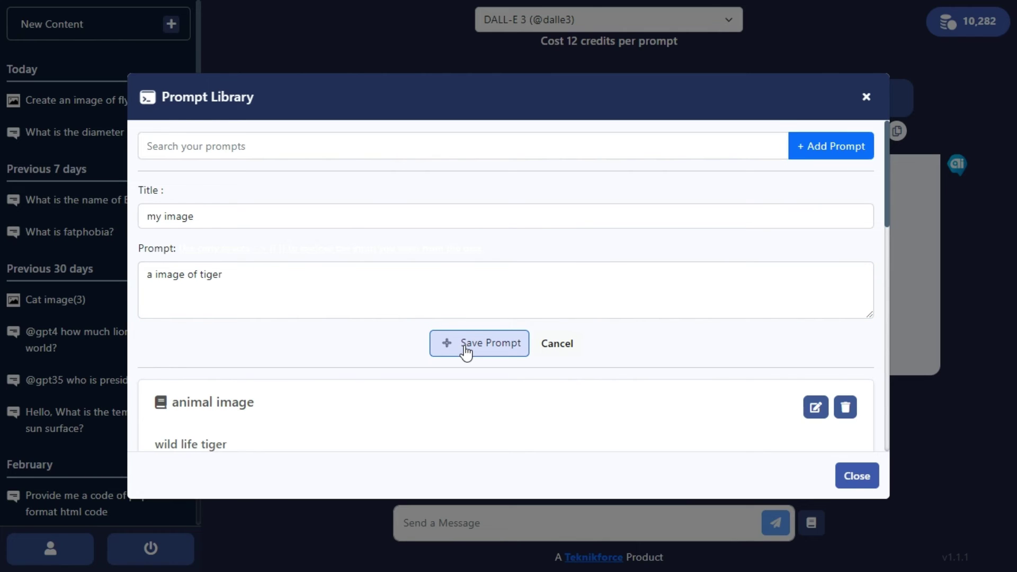
pyautogui.click(466, 350)
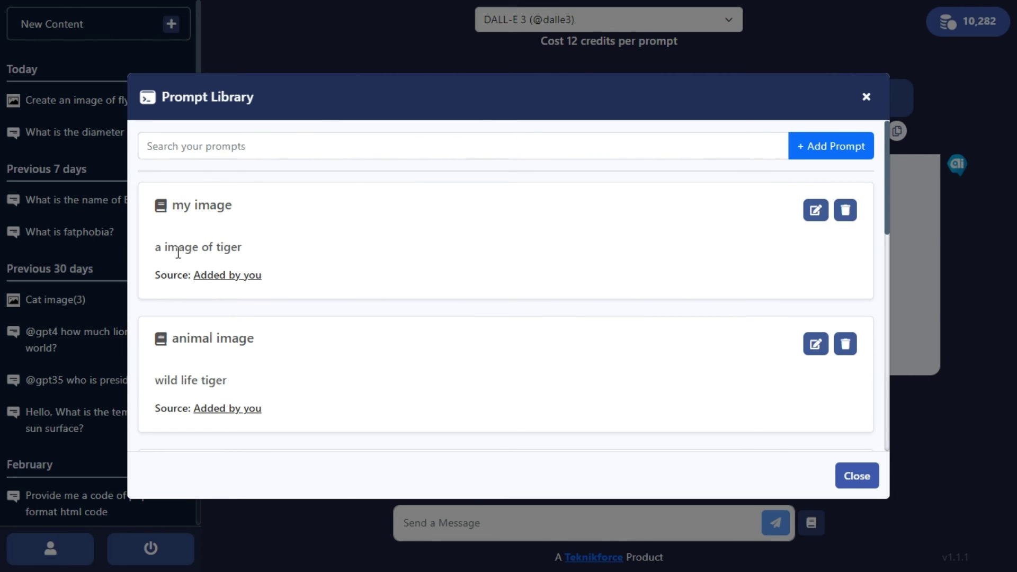
# Step: Insert the saved 'my image' tiger prompt into the message box and send it to DALL-E 3
pyautogui.click(178, 252)
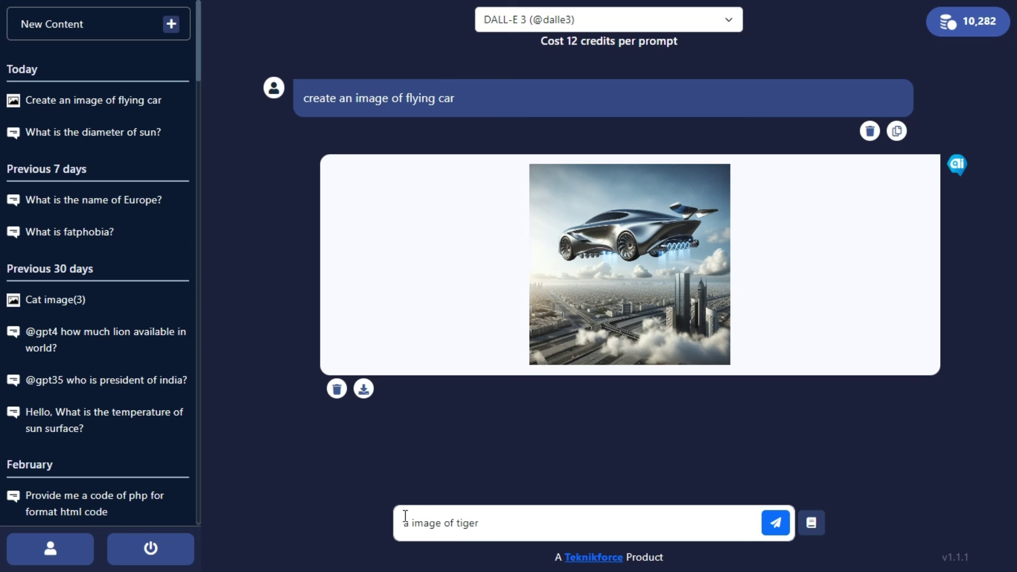
pyautogui.moveTo(409, 523)
pyautogui.mouseDown()
pyautogui.moveTo(487, 522)
pyautogui.moveTo(398, 523)
pyautogui.moveTo(480, 523)
pyautogui.mouseUp()
pyautogui.click(487, 523)
pyautogui.click(480, 523)
pyautogui.click(617, 528)
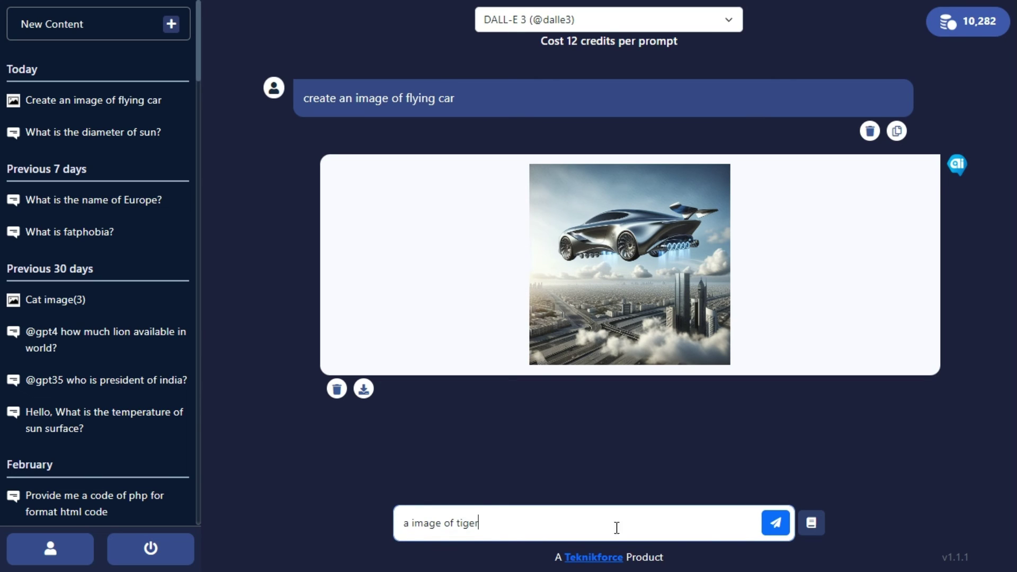
pyautogui.click(775, 522)
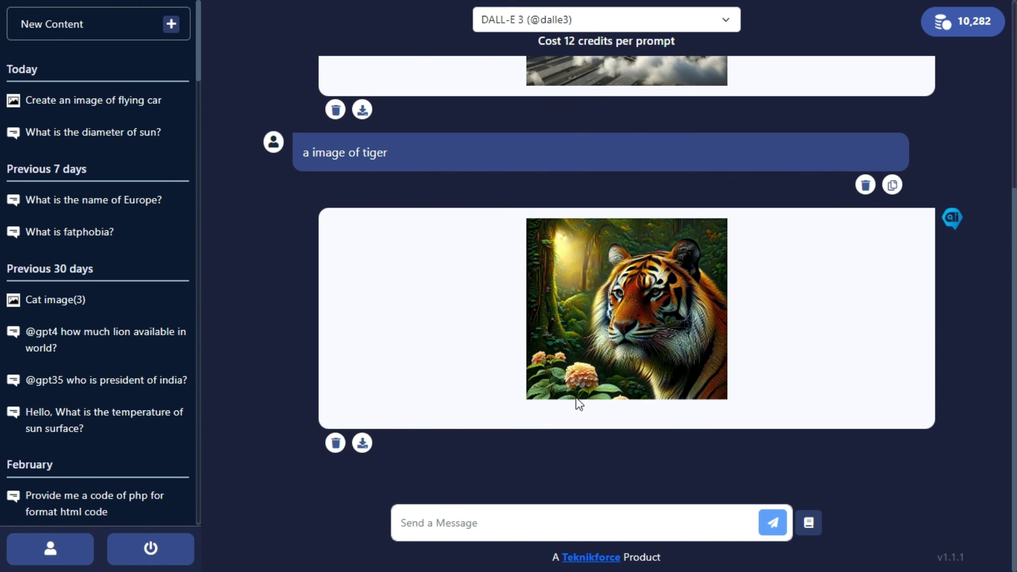
pyautogui.click(809, 523)
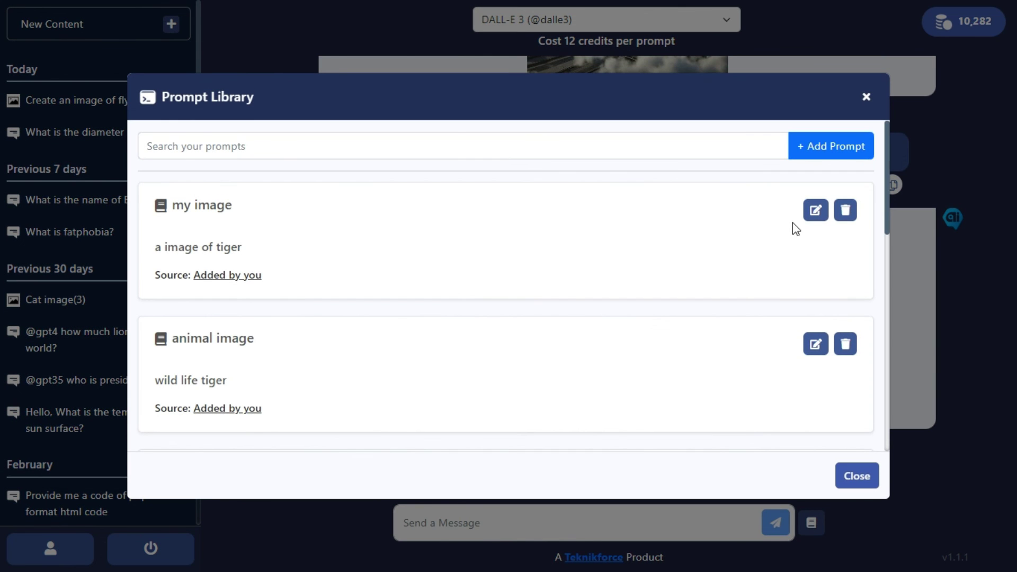
pyautogui.click(817, 212)
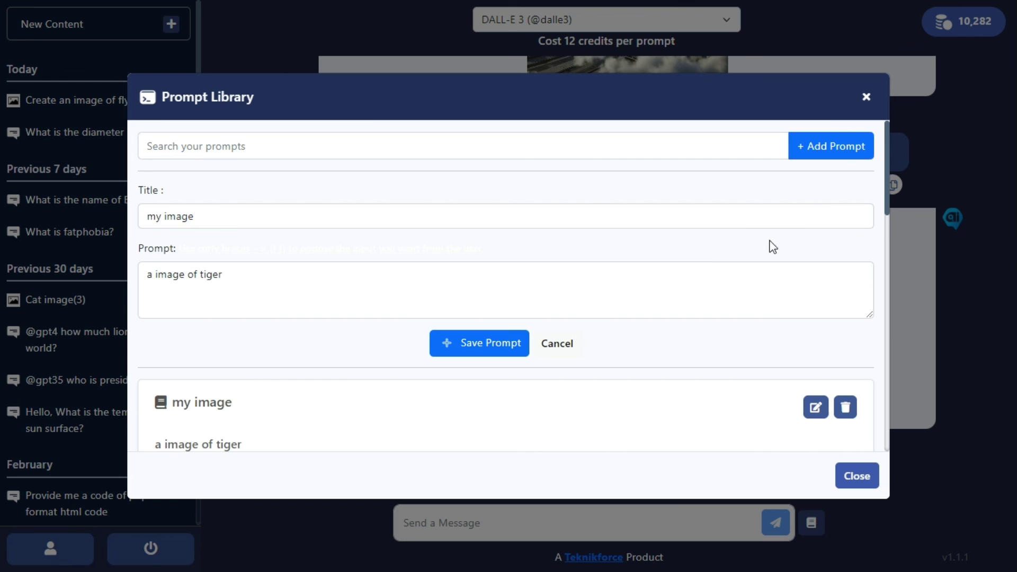
pyautogui.click(556, 344)
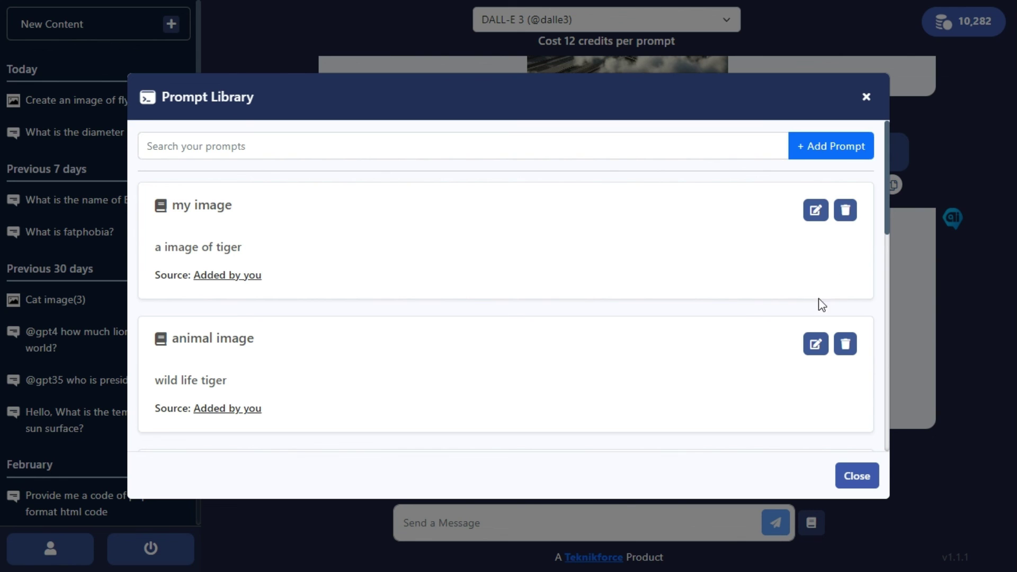
pyautogui.click(857, 476)
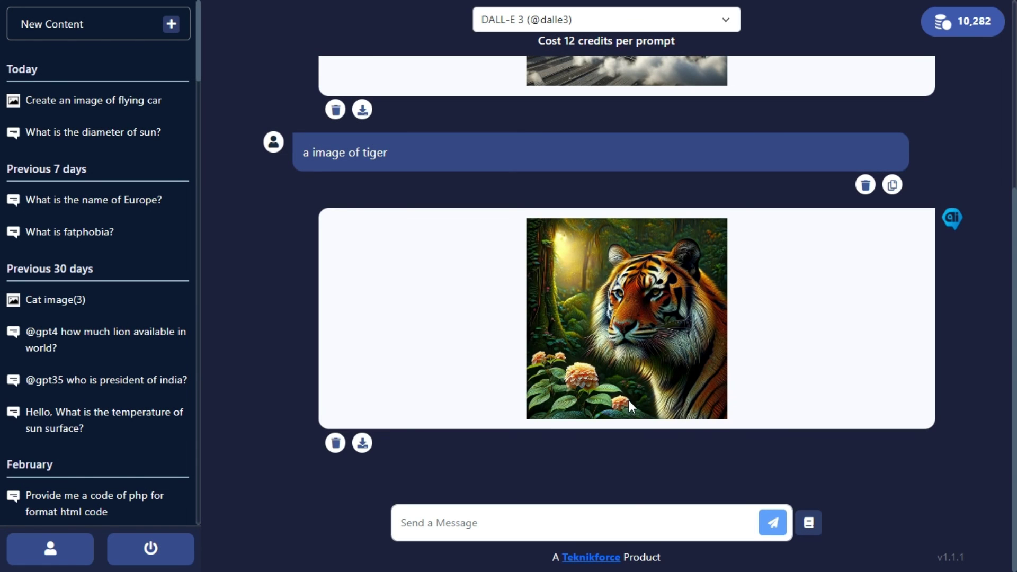
pyautogui.scroll(5, 553, 335)
pyautogui.scroll(5, 553, 336)
pyautogui.scroll(-5, 551, 337)
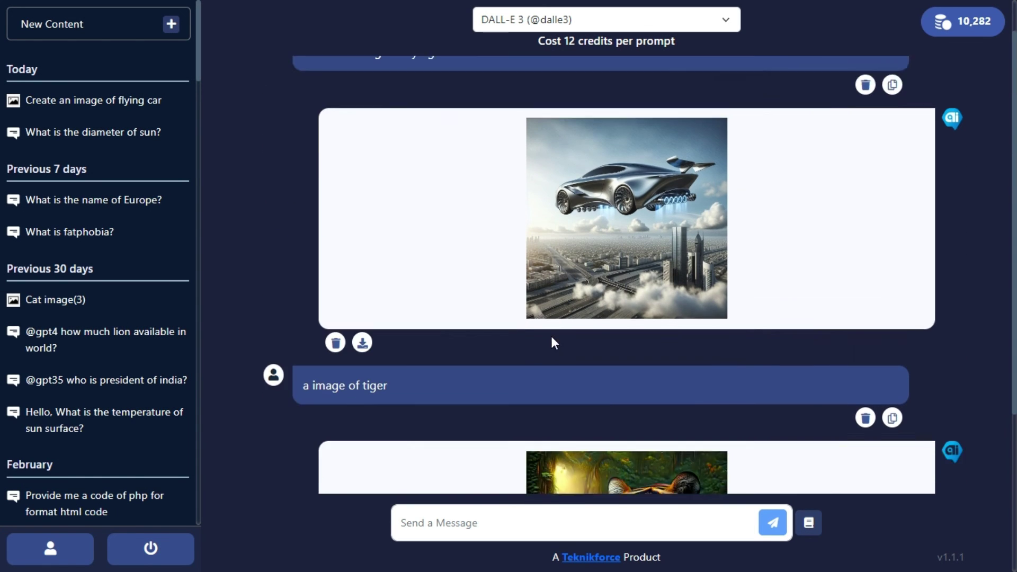
pyautogui.scroll(-5, 551, 336)
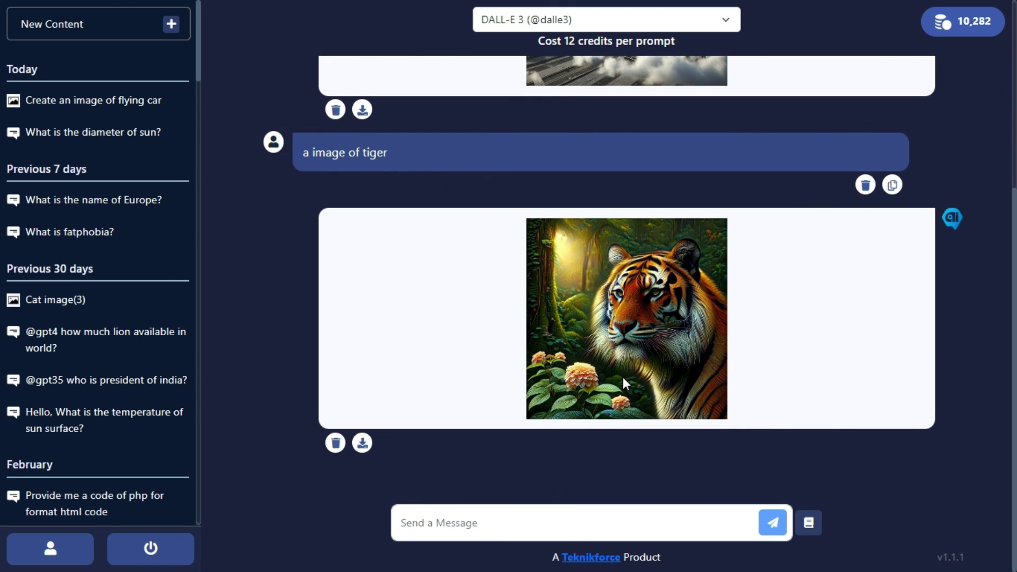